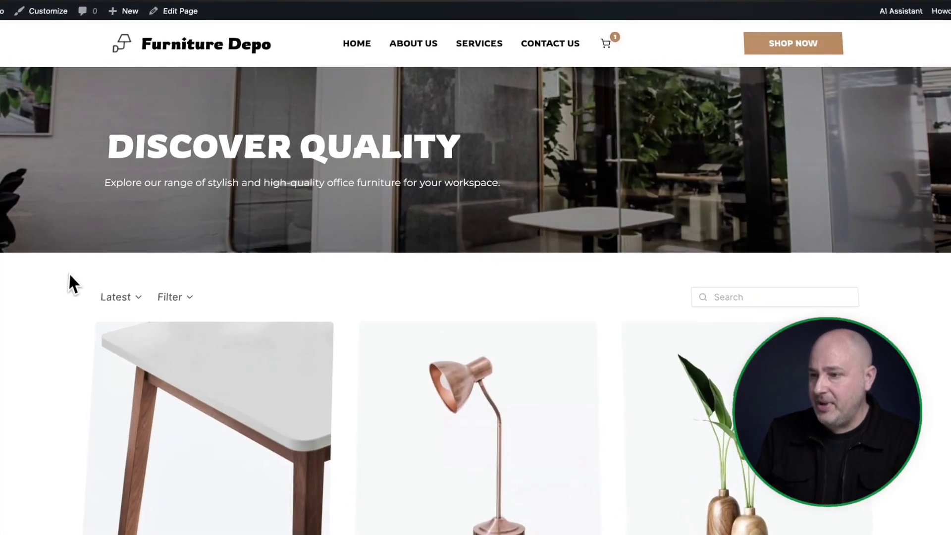
scroll(57, 278, down, 4)
scroll(57, 278, down, 5)
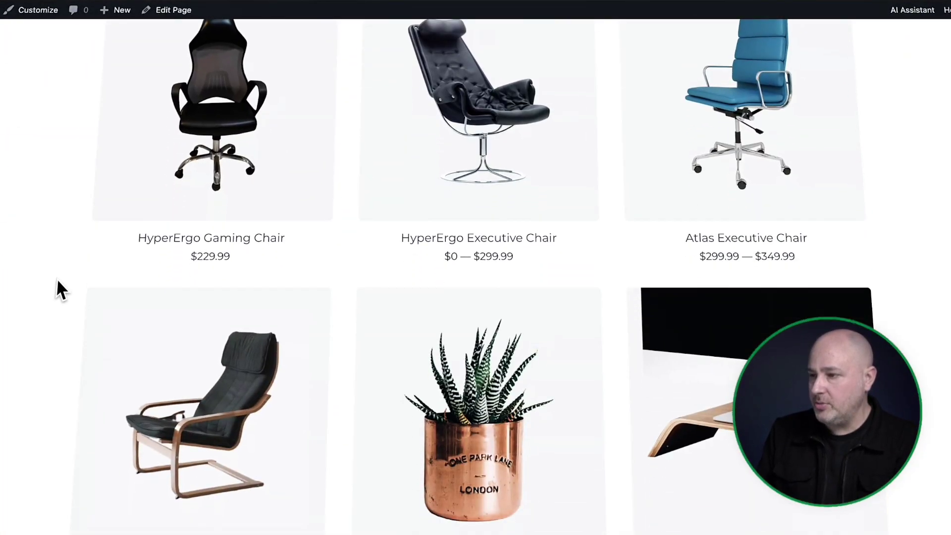
scroll(56, 278, up, 2)
scroll(56, 278, up, 5)
scroll(56, 278, up, 1)
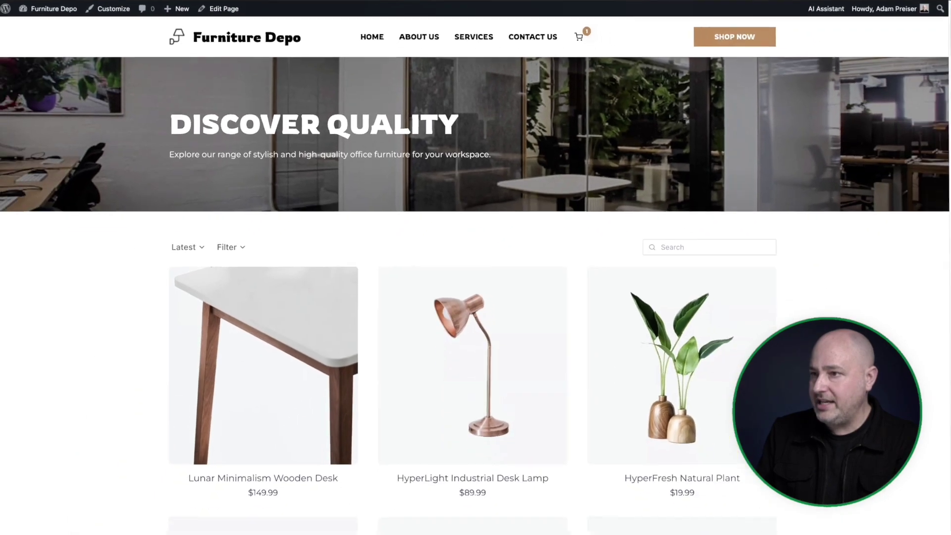
Open the Lunar Minimalism Wooden Desk product page from the shop.
click(218, 417)
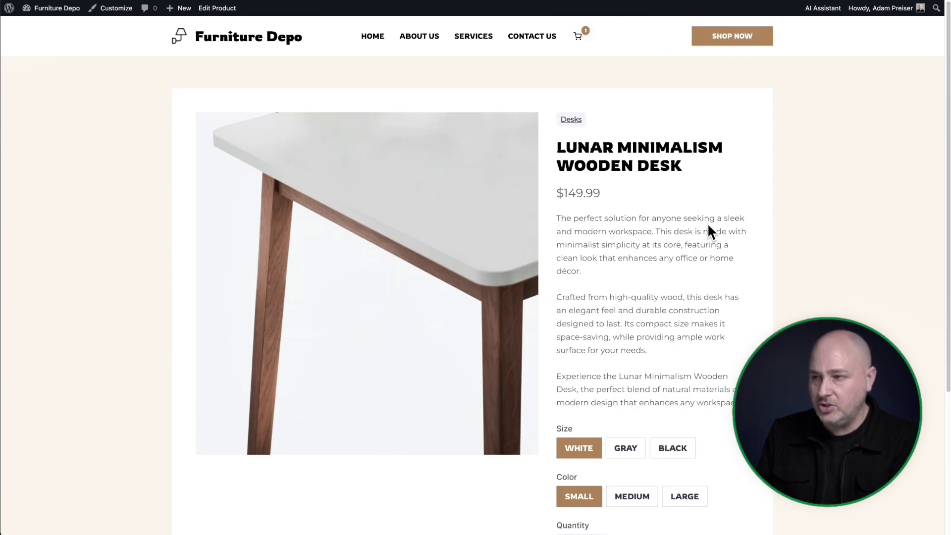
scroll(708, 223, down, 3)
scroll(707, 222, down, 2)
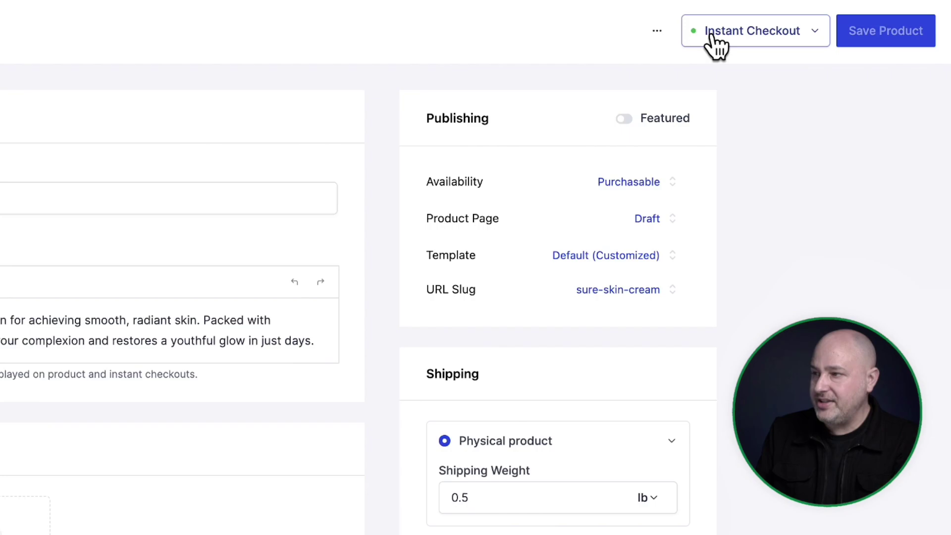
Show the Instant Checkout settings dropdown for the Sure Skin Cream product.
click(821, 39)
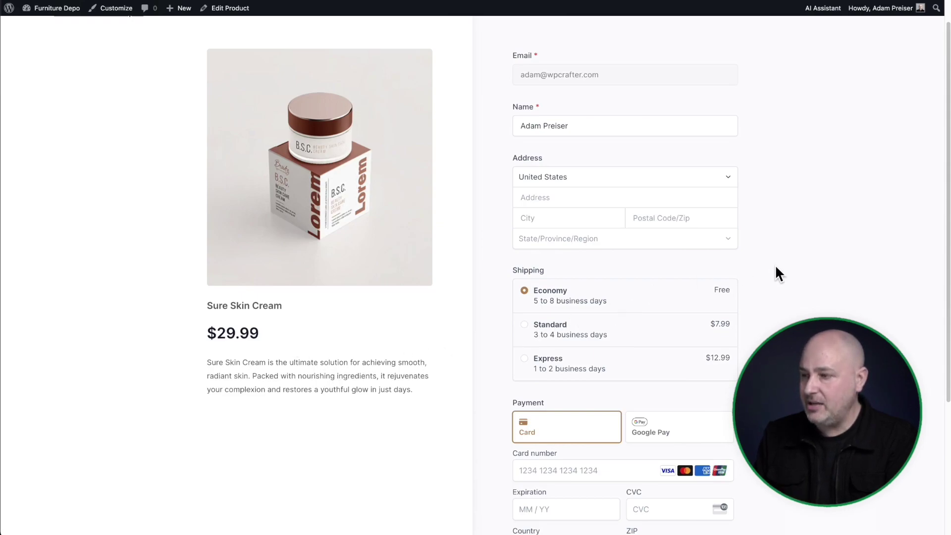
scroll(776, 268, down, 4)
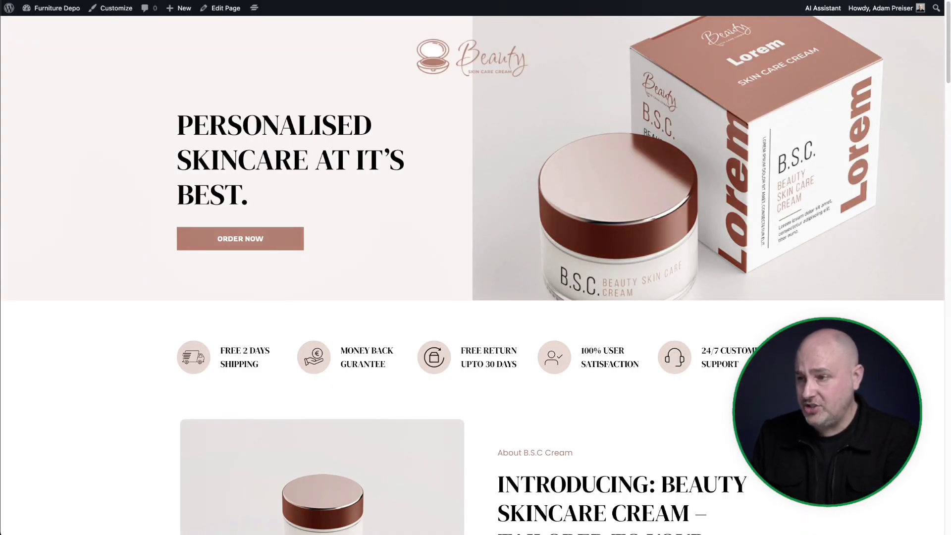
scroll(478, 162, down, 2)
scroll(478, 162, down, 2)
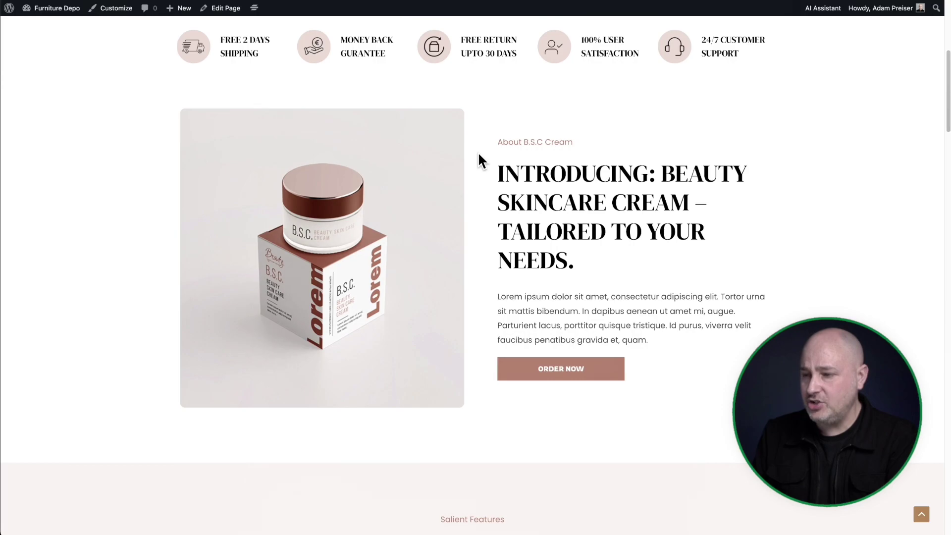
scroll(478, 162, down, 4)
scroll(479, 157, down, 1)
scroll(483, 159, down, 4)
scroll(482, 159, down, 3)
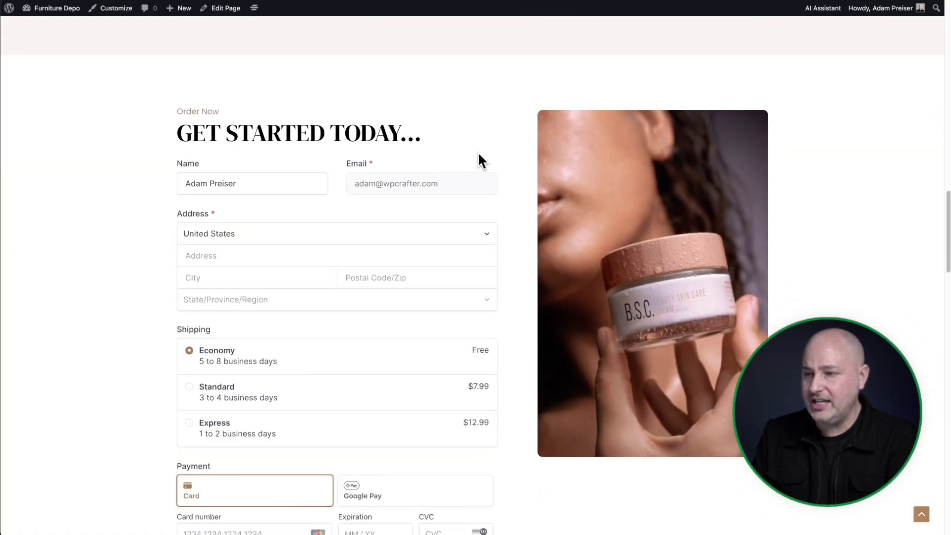
scroll(389, 212, down, 2)
scroll(389, 213, up, 1)
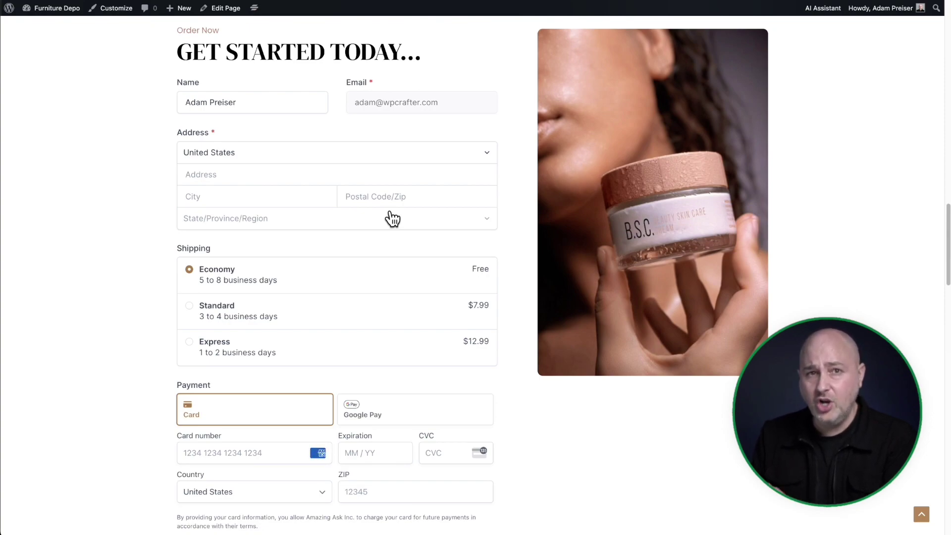
scroll(393, 218, down, 3)
scroll(393, 219, down, 3)
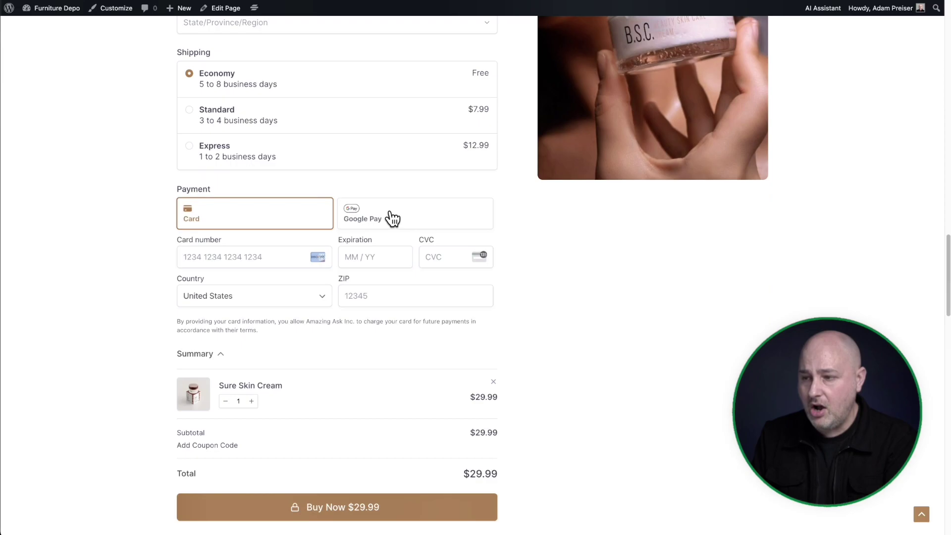
scroll(390, 211, down, 1)
scroll(395, 207, up, 2)
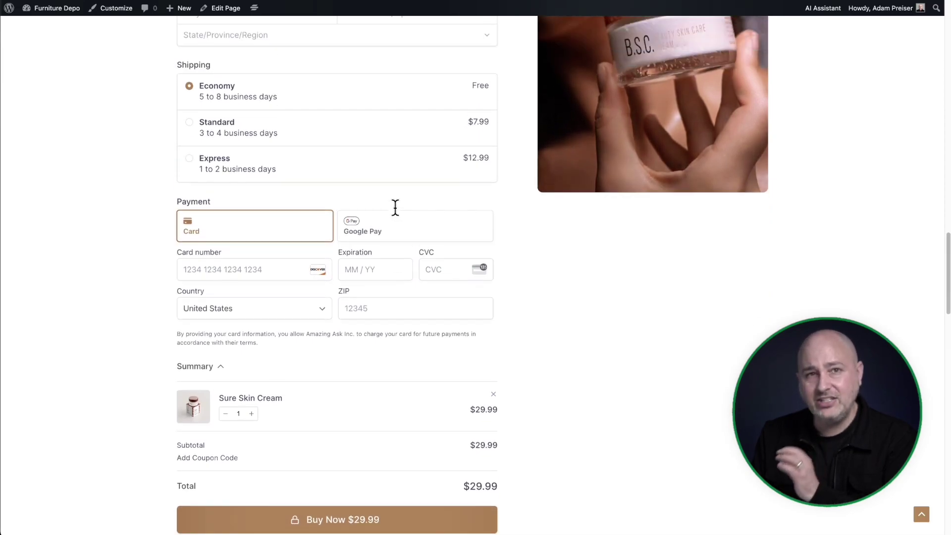
scroll(396, 207, up, 6)
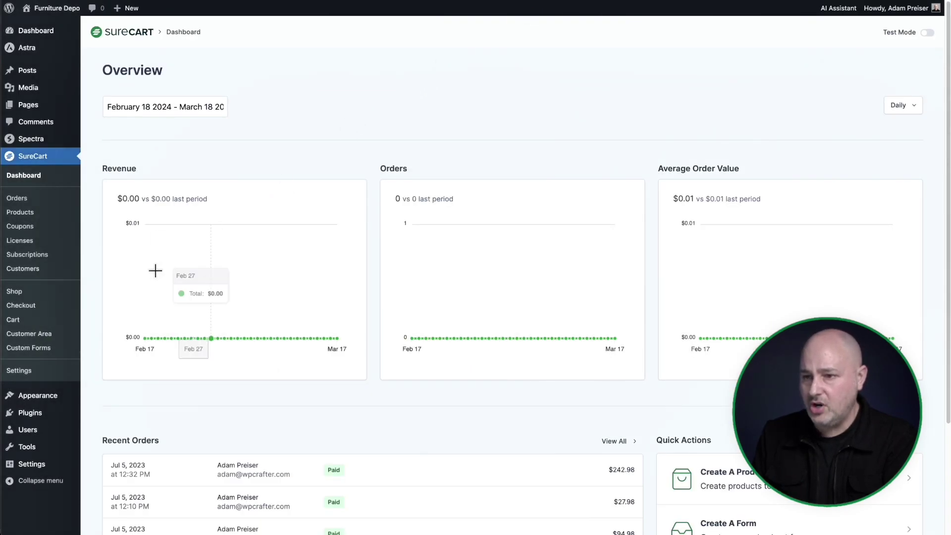
Open the Skin Care form from the Custom Forms list in the block editor.
click(44, 349)
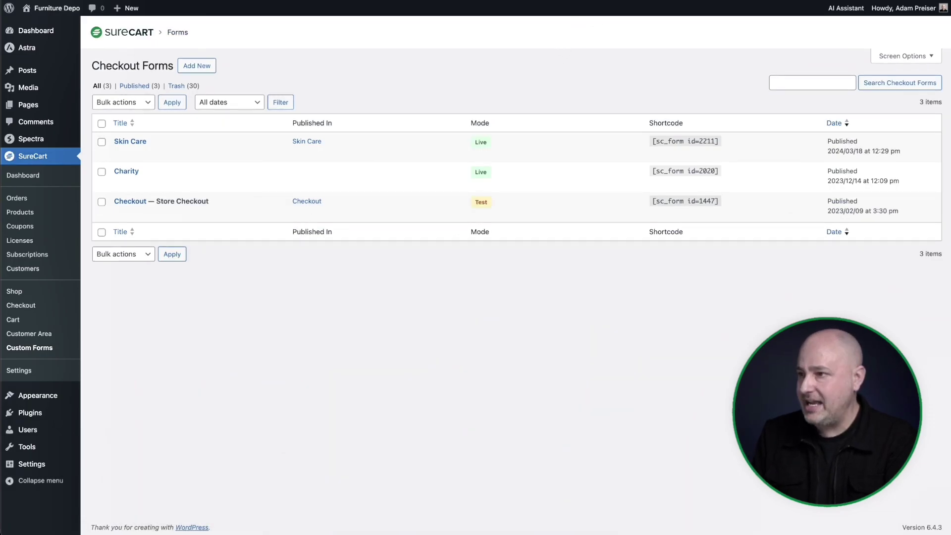
click(130, 141)
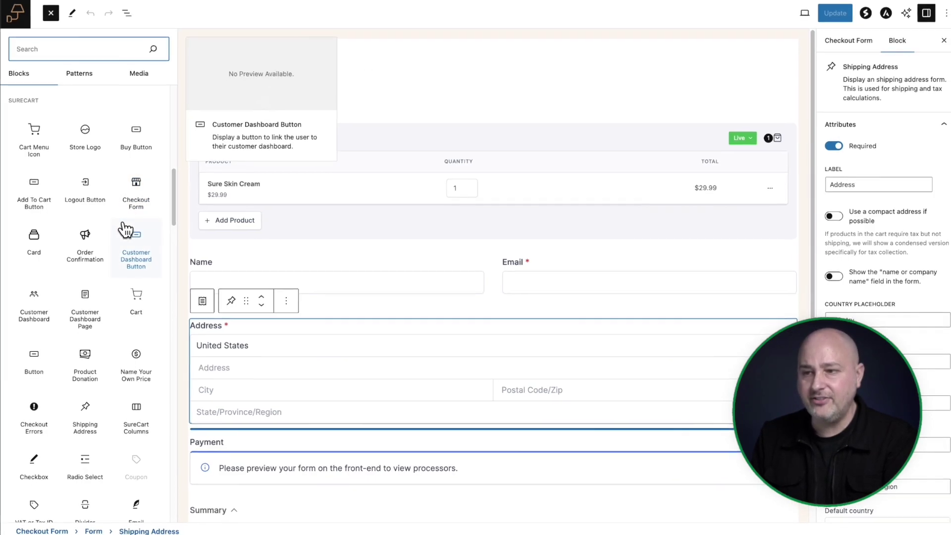
mouse_move(219, 256)
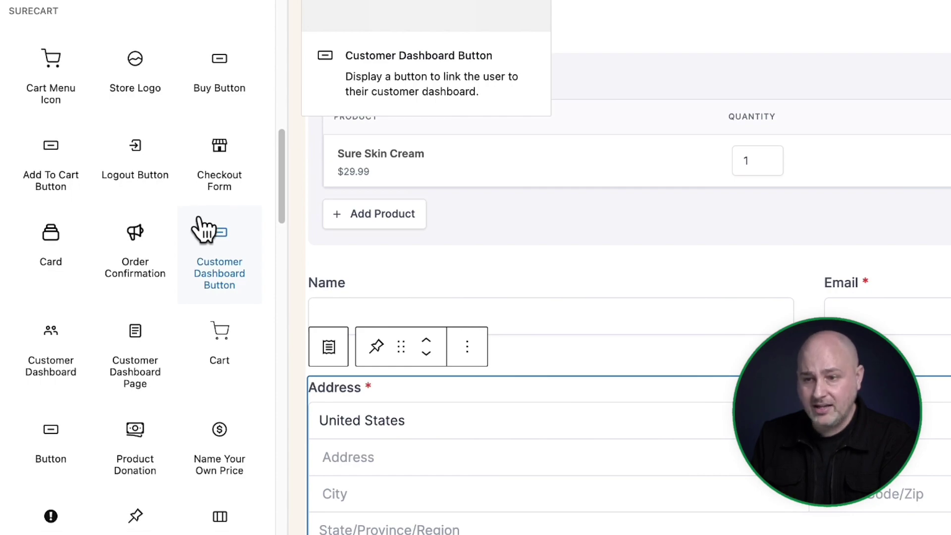
scroll(206, 231, down, 4)
scroll(207, 230, down, 1)
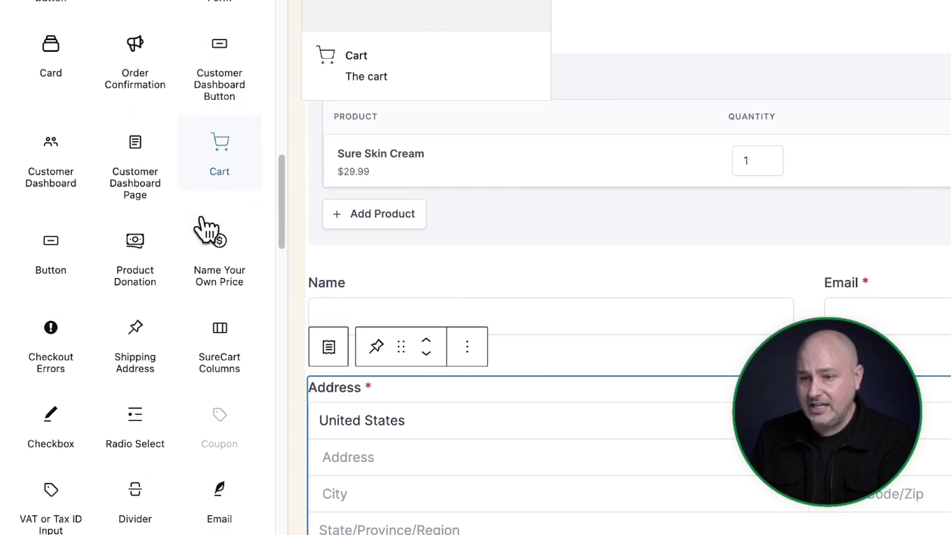
scroll(206, 230, down, 2)
scroll(207, 231, down, 1)
scroll(208, 230, down, 2)
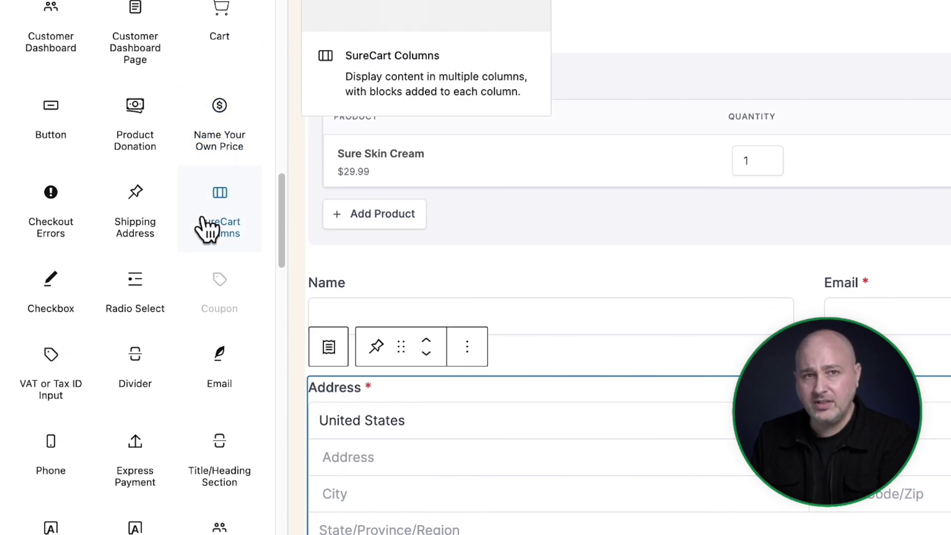
scroll(207, 231, down, 2)
scroll(208, 231, down, 5)
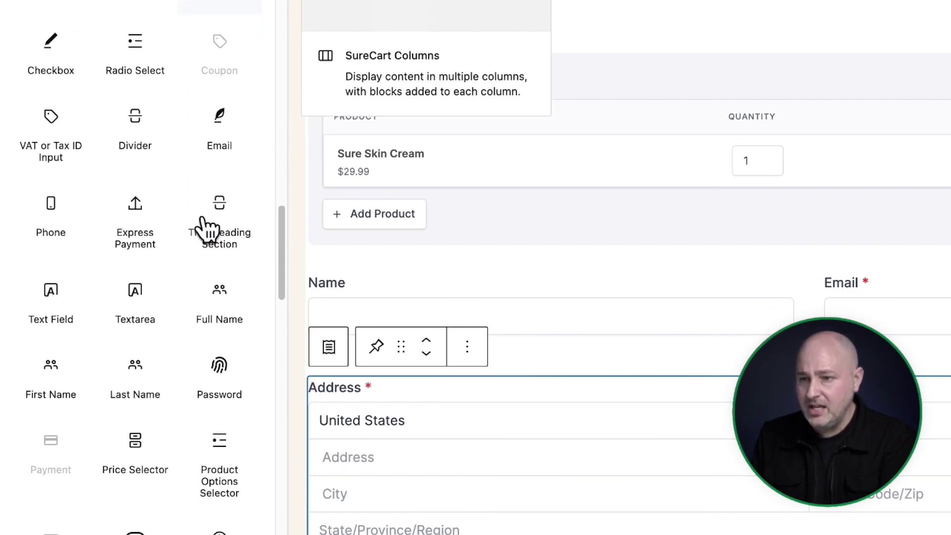
scroll(206, 231, down, 1)
scroll(207, 230, down, 1)
scroll(207, 230, down, 1)
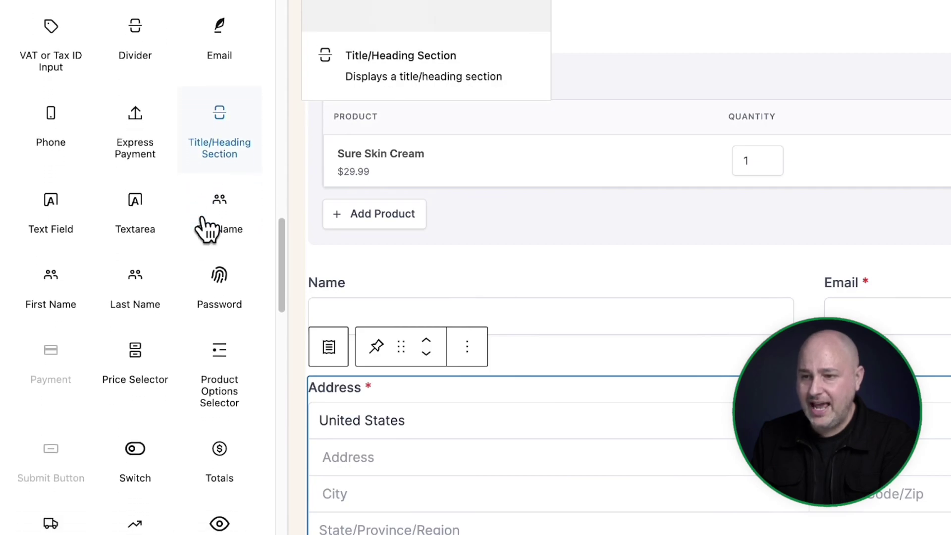